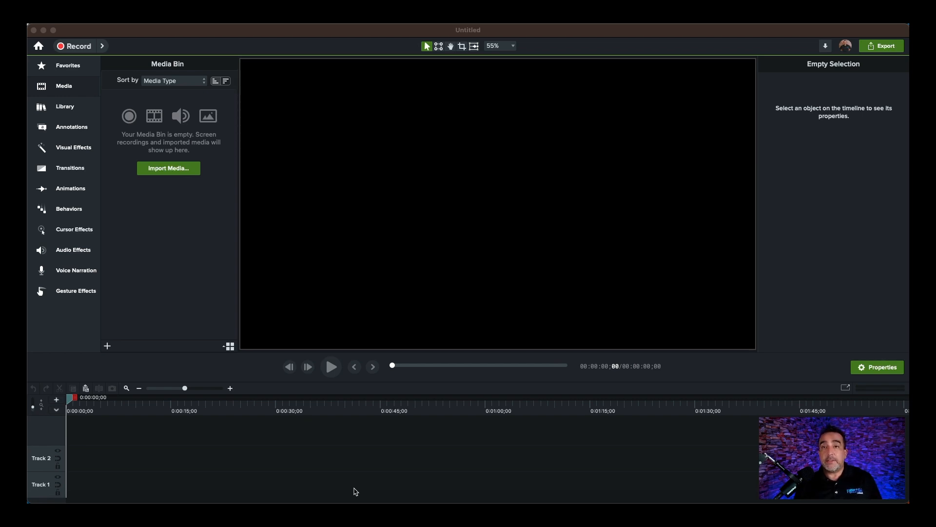
- Add the fourcornergradient background from the Library's Dynamic Backgrounds folder to Track 1 of the timeline
click(68, 108)
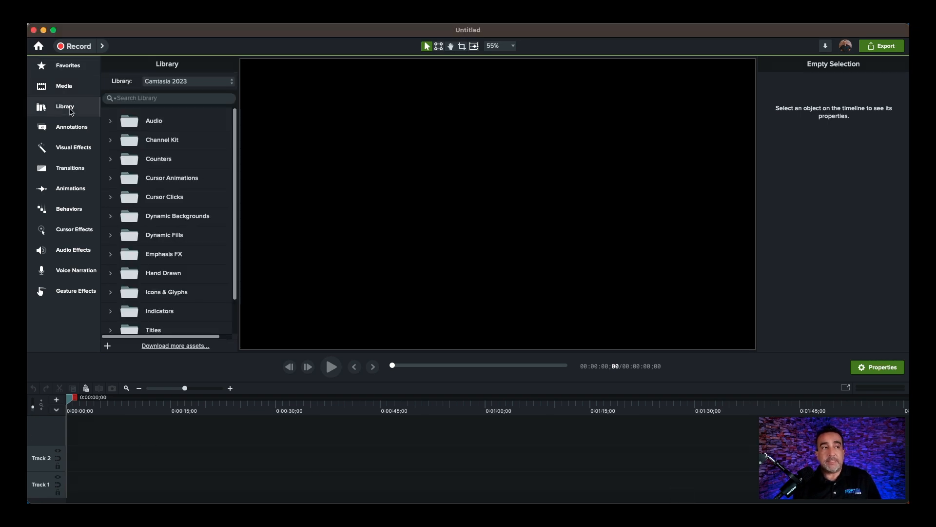
click(181, 218)
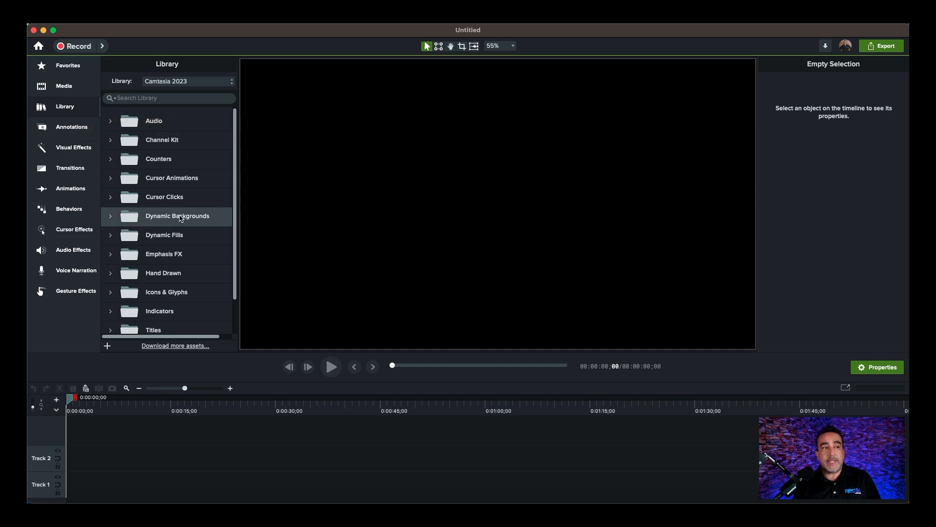
double_click(181, 218)
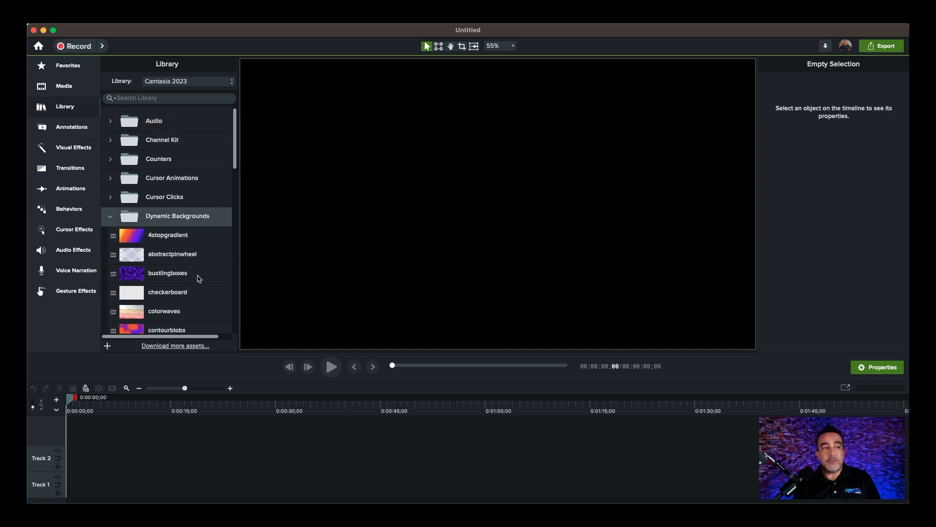
scroll(198, 277, down, 2)
scroll(199, 278, down, 3)
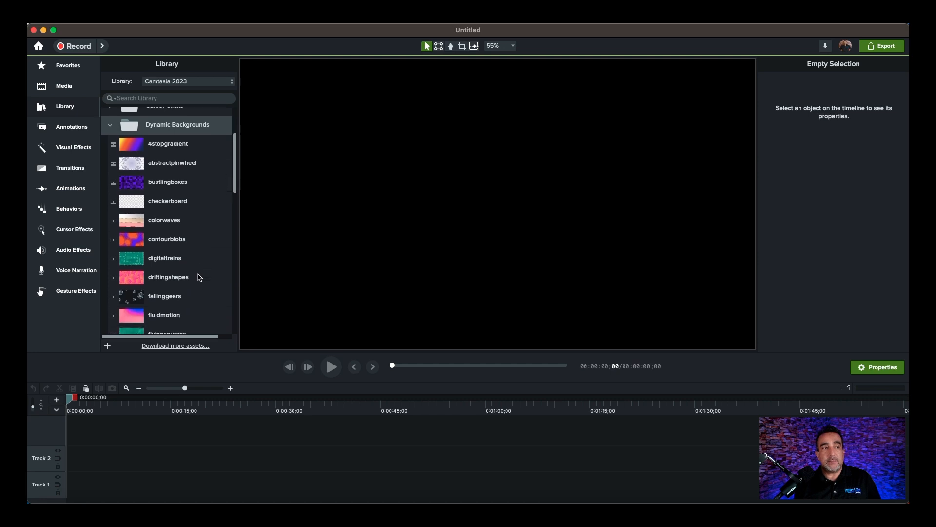
scroll(199, 277, down, 3)
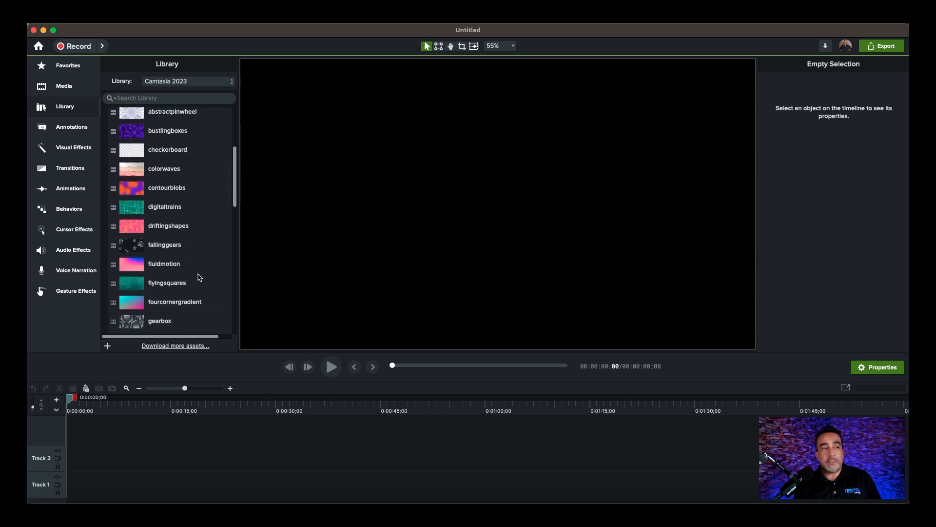
drag(133, 303, 69, 478)
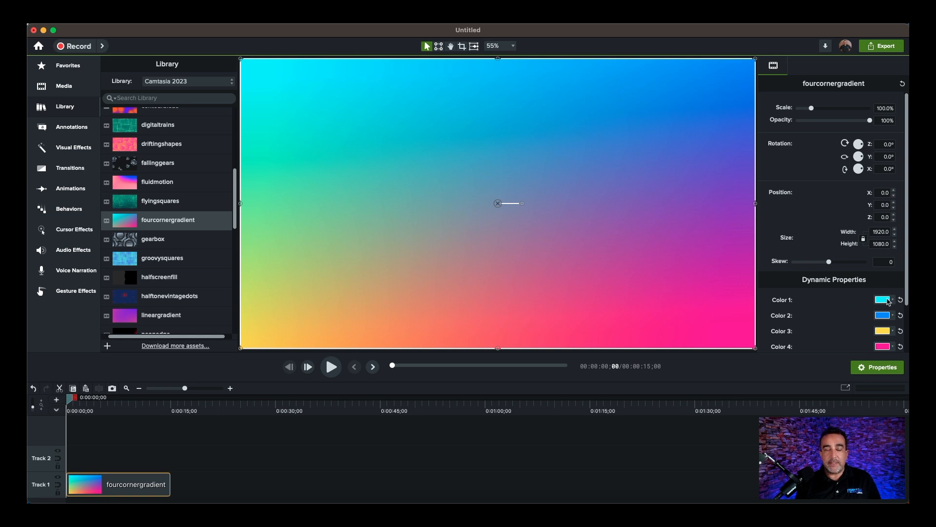
- Set the gradient's Color 1 to the olive green theme swatch and Color 2 to yellow
click(889, 301)
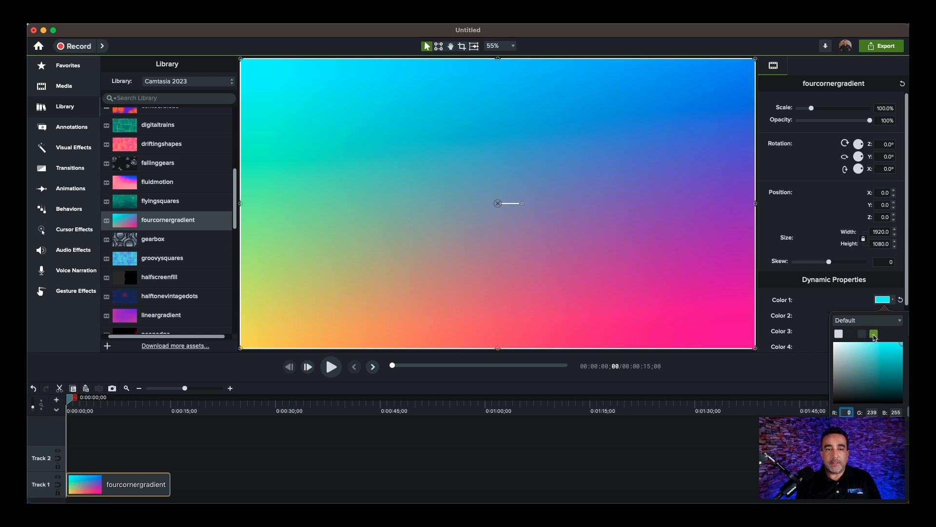
click(874, 335)
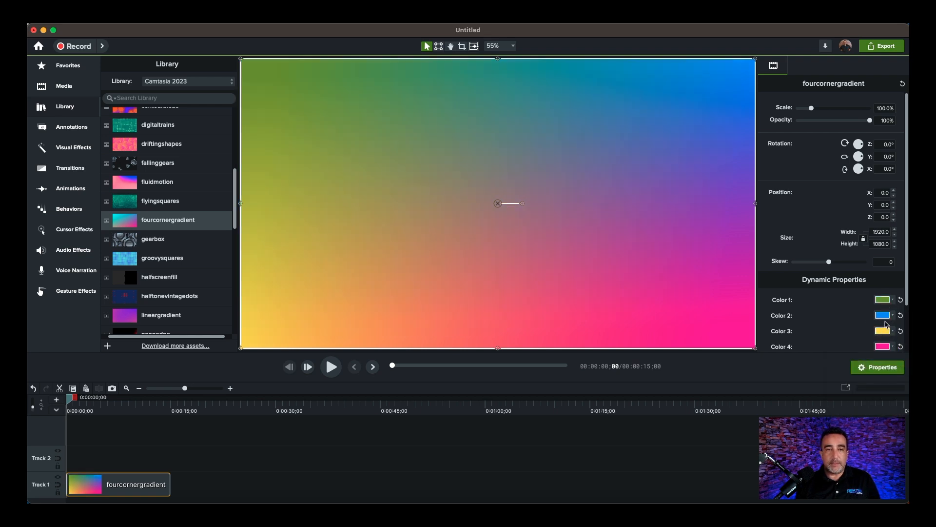
click(883, 316)
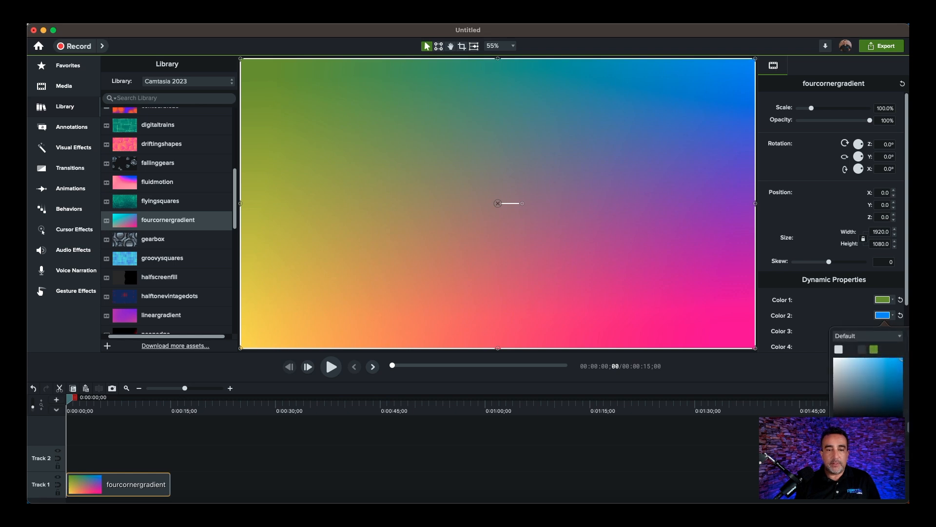
click(843, 427)
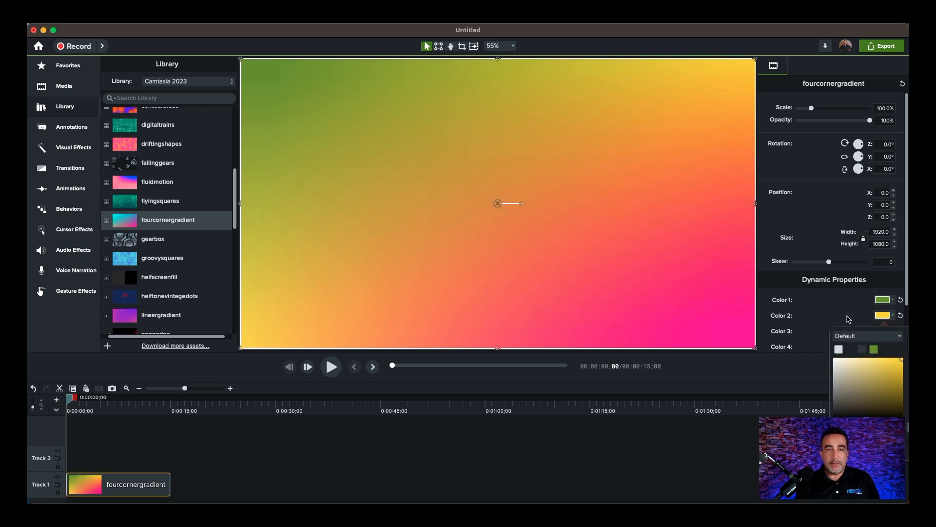
click(858, 323)
- Set Color 3 to bright green and Color 4 to a teal green
scroll(863, 323, down, 1)
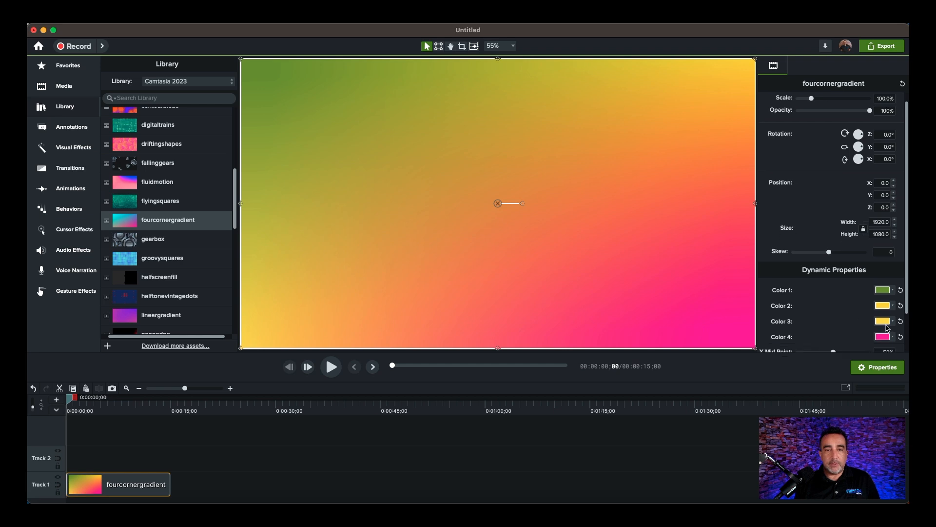
click(883, 322)
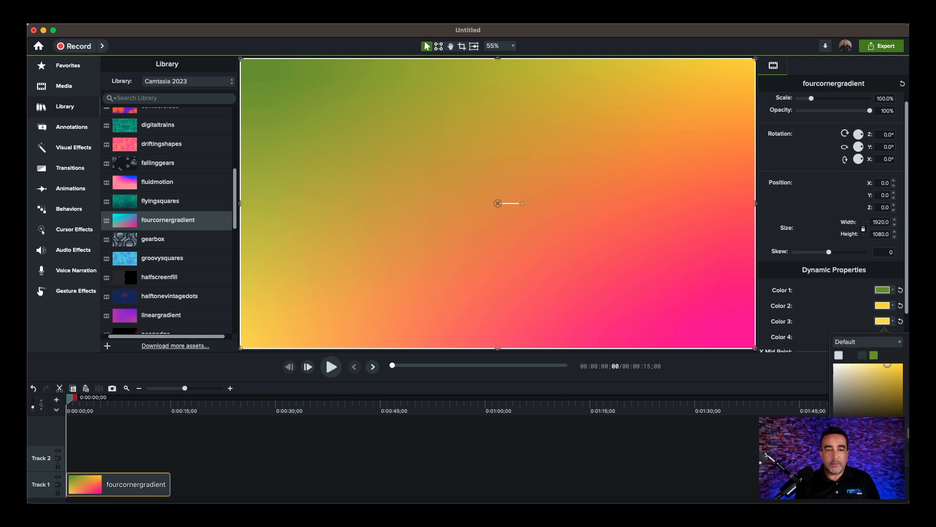
click(874, 355)
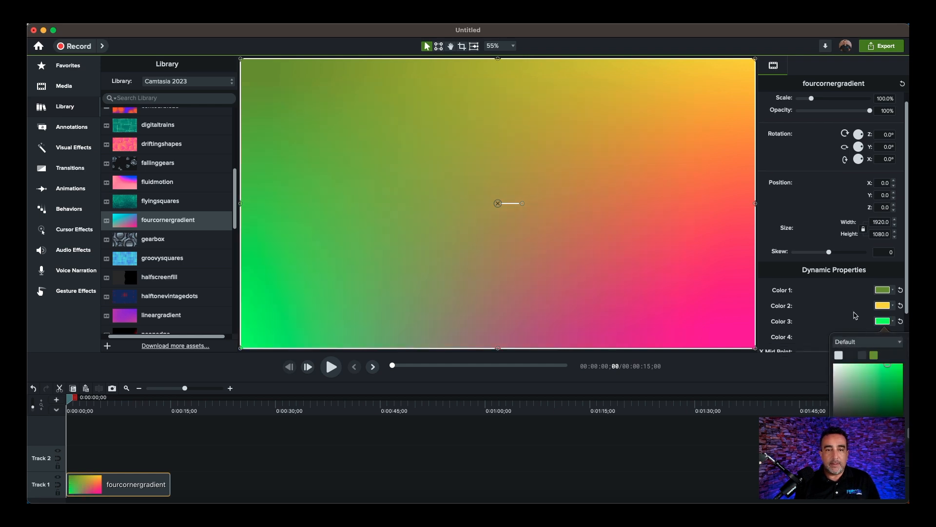
scroll(857, 317, down, 1)
click(883, 334)
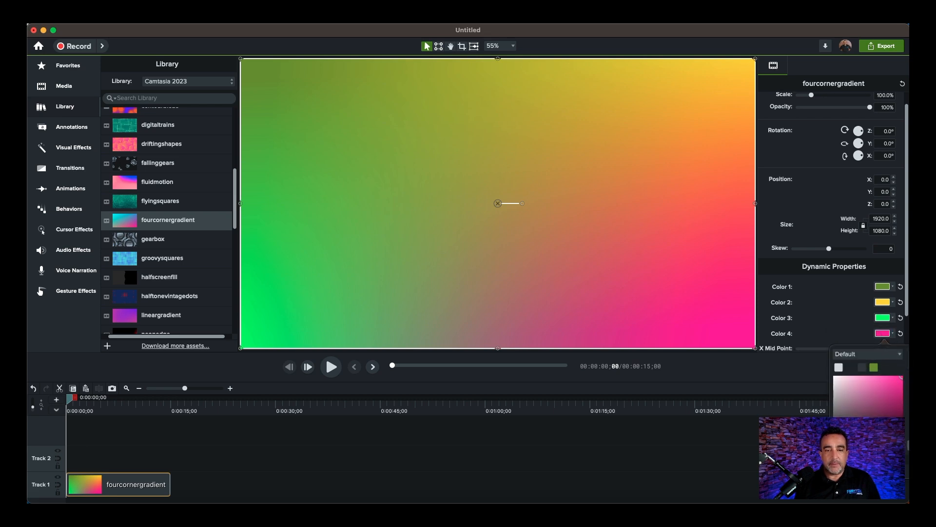
click(874, 367)
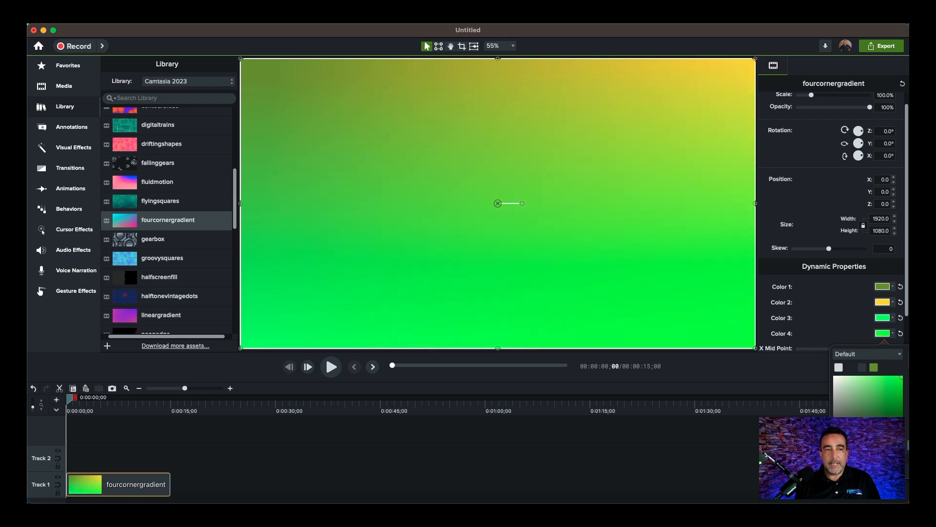
drag(862, 434, 866, 434)
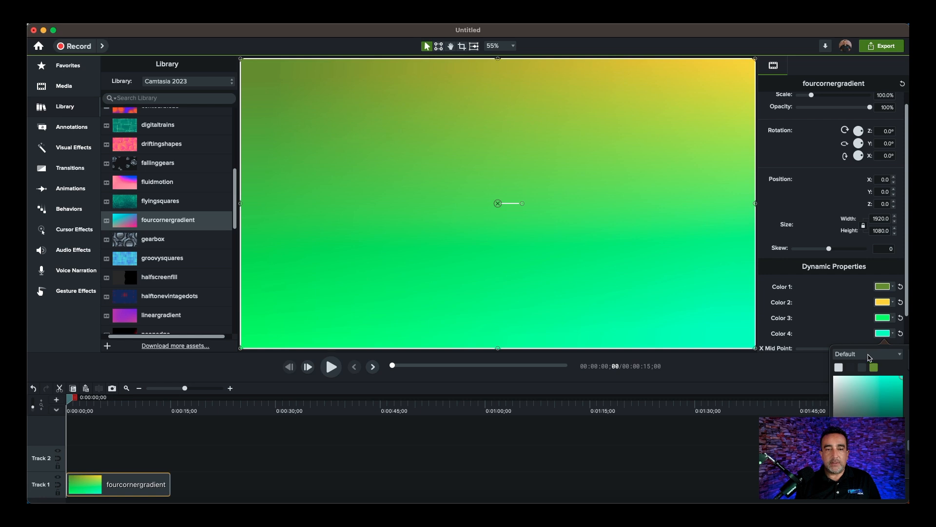
click(866, 354)
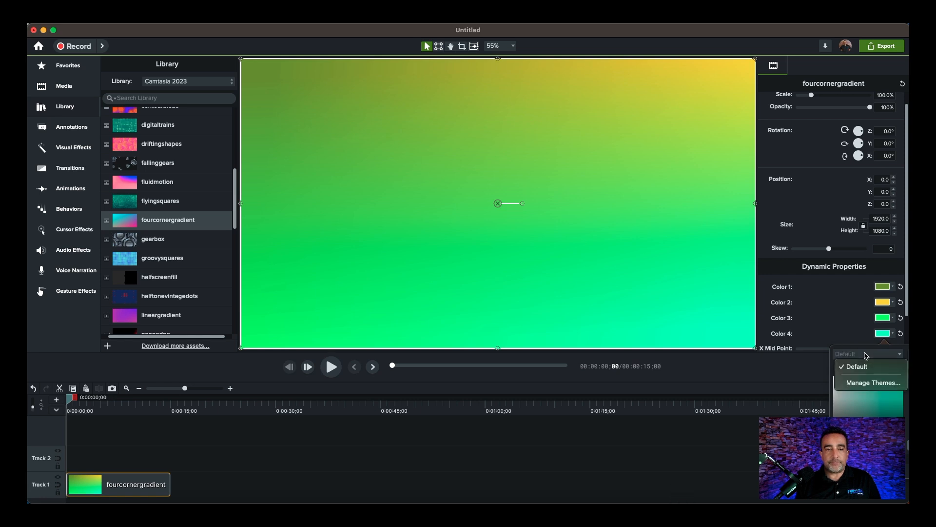
click(809, 358)
click(779, 376)
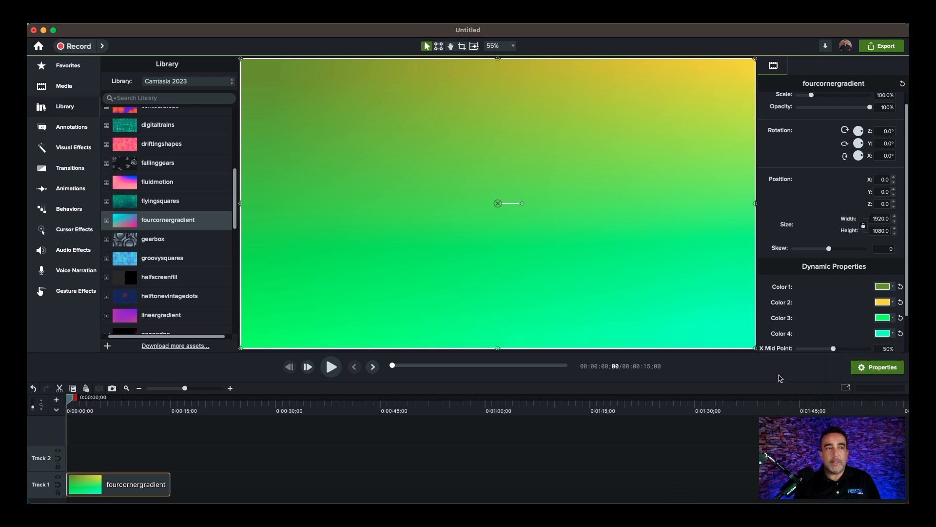
- Preview the background and extend its clip on Track 1 to about 1 minute 32 seconds
click(331, 368)
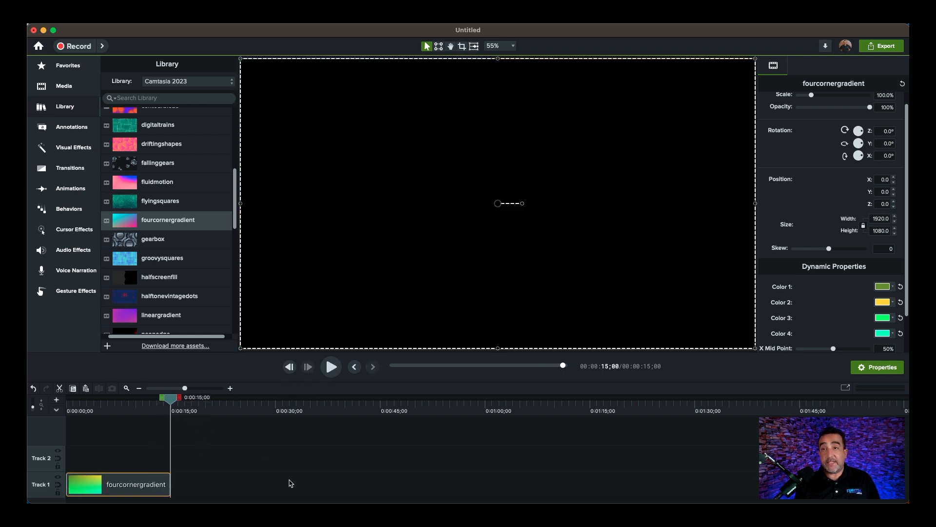
drag(169, 484, 710, 476)
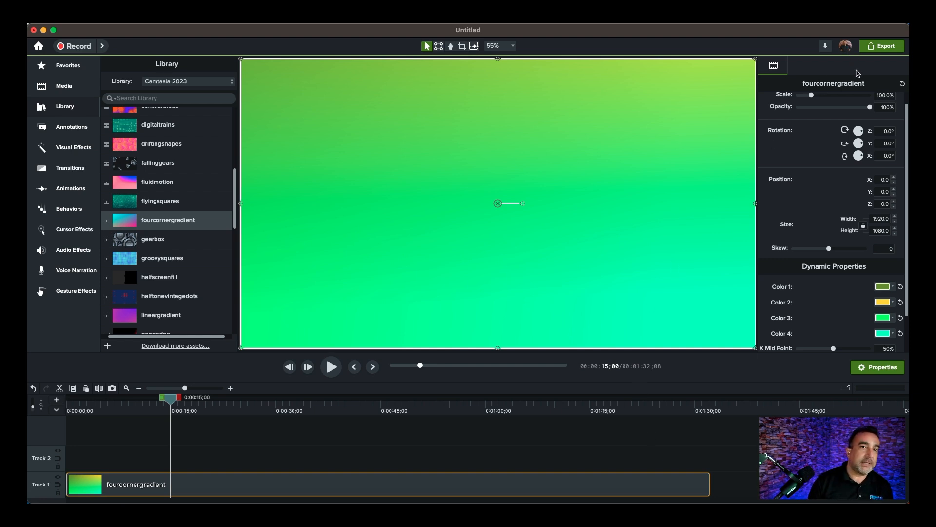
- Export the project as a local MP4 file named SY Test Background into the Downloads folder
click(872, 49)
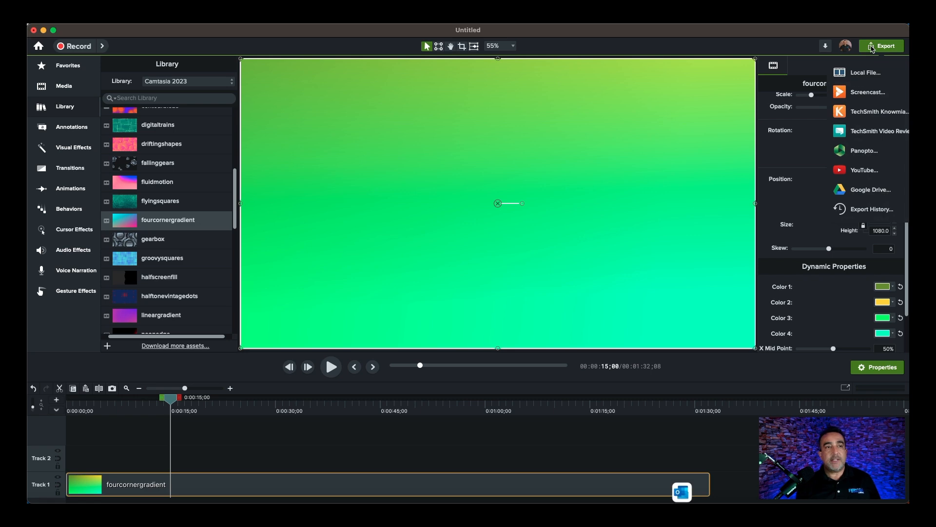
click(857, 73)
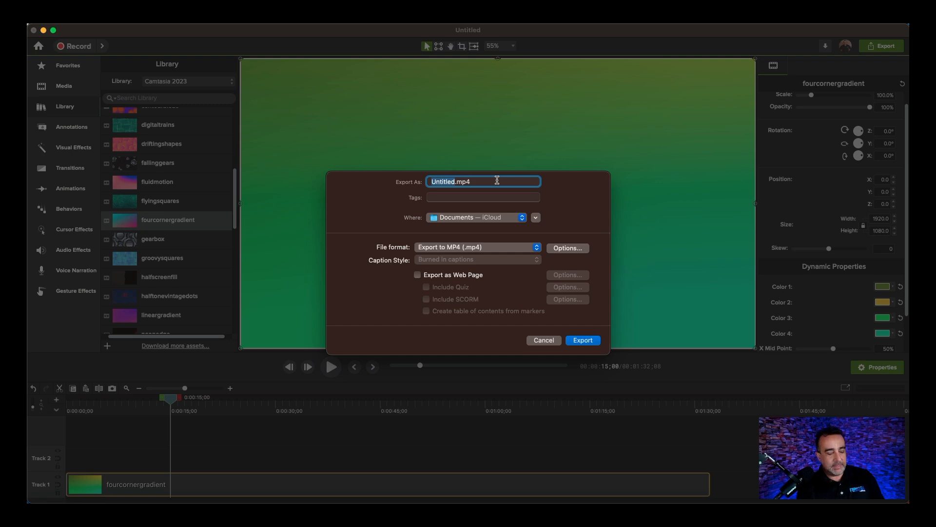
text(SY Test)
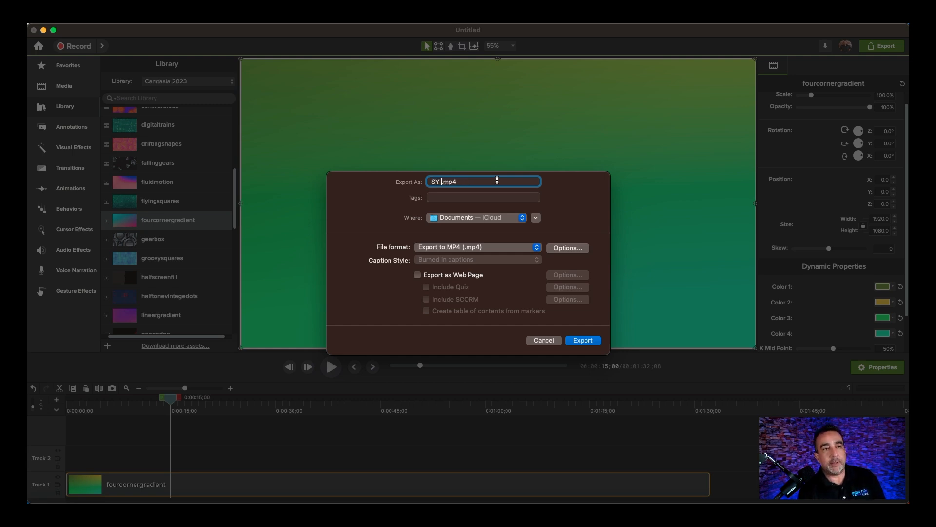
text( Background)
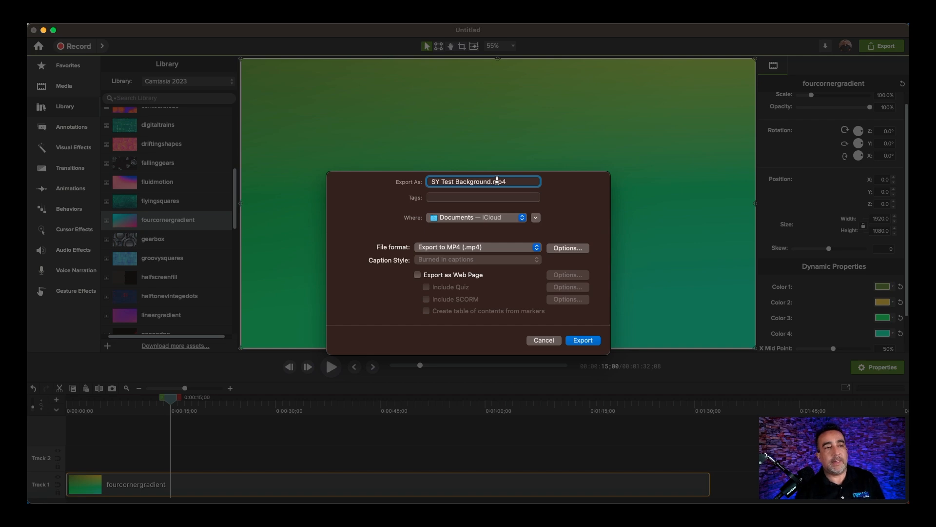
click(523, 218)
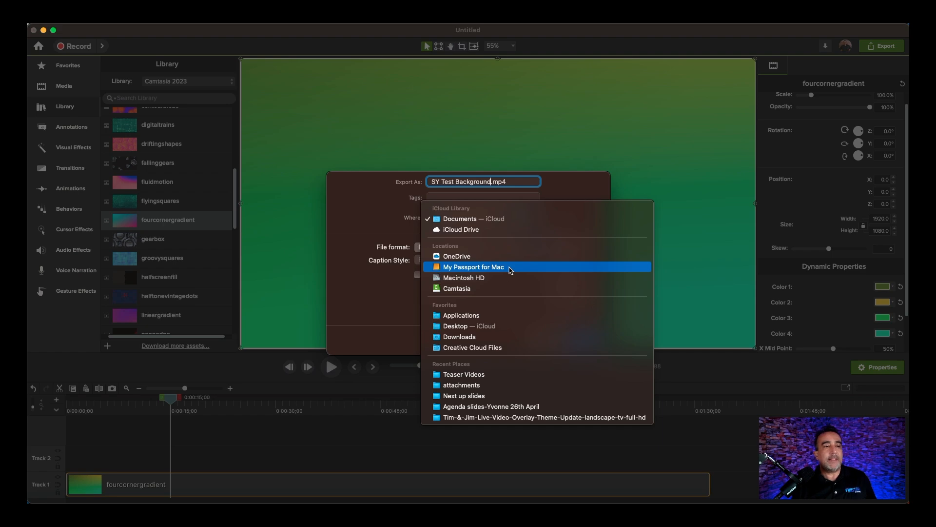
click(500, 337)
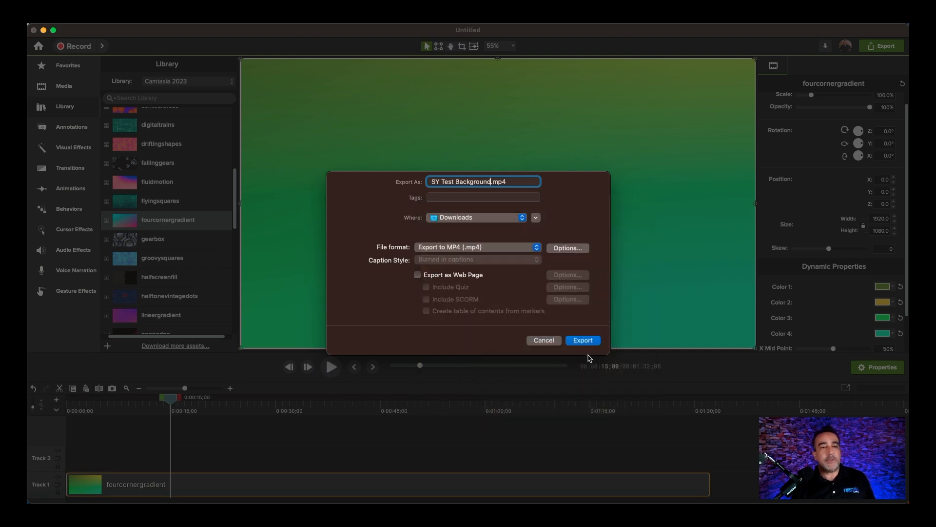
click(586, 340)
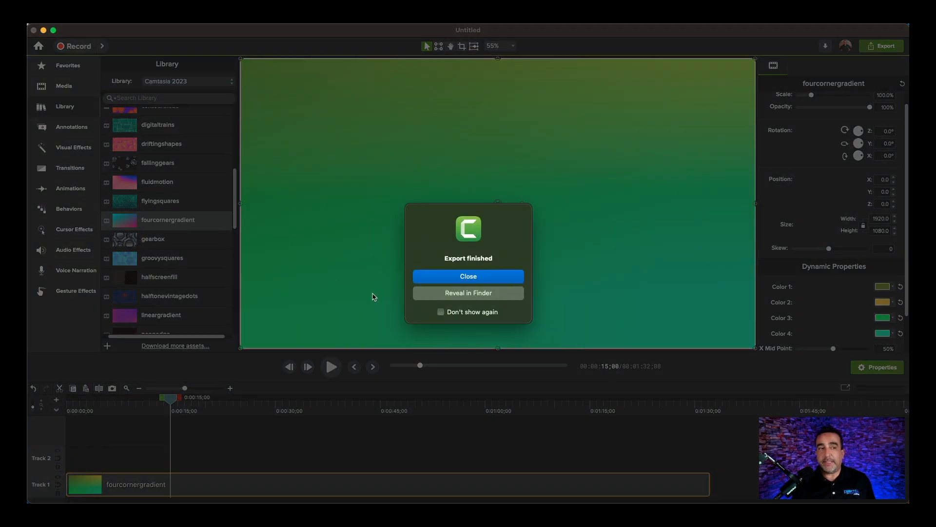
click(471, 278)
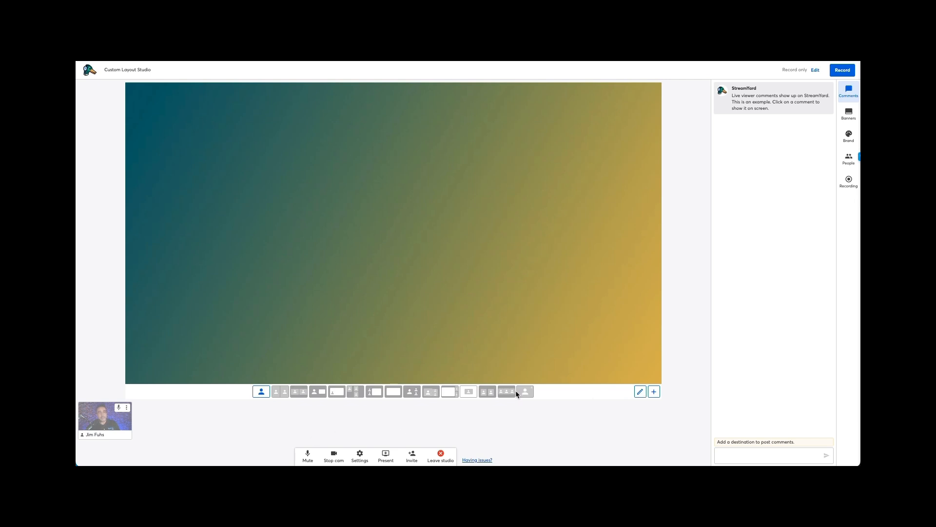
- Switch to StreamYard, pick the custom layout, open it for editing and delete its camera placeholder
click(469, 392)
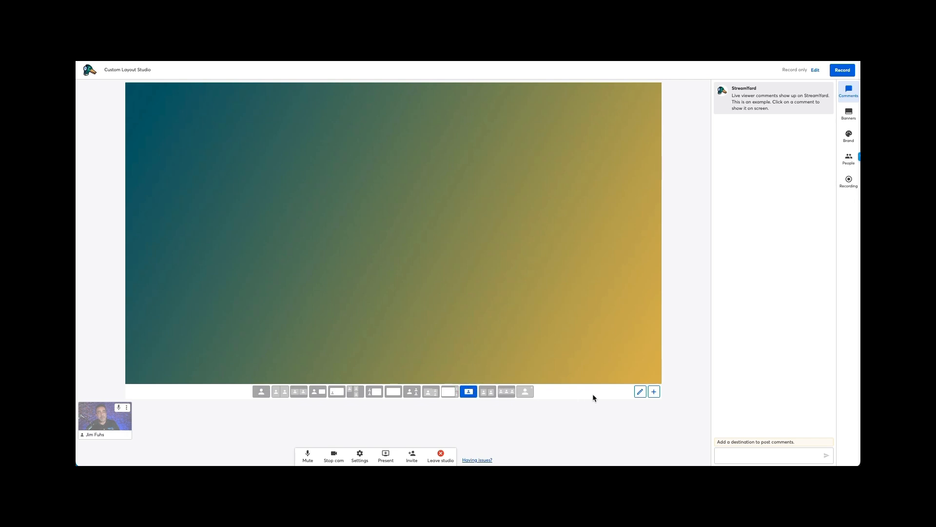
click(640, 392)
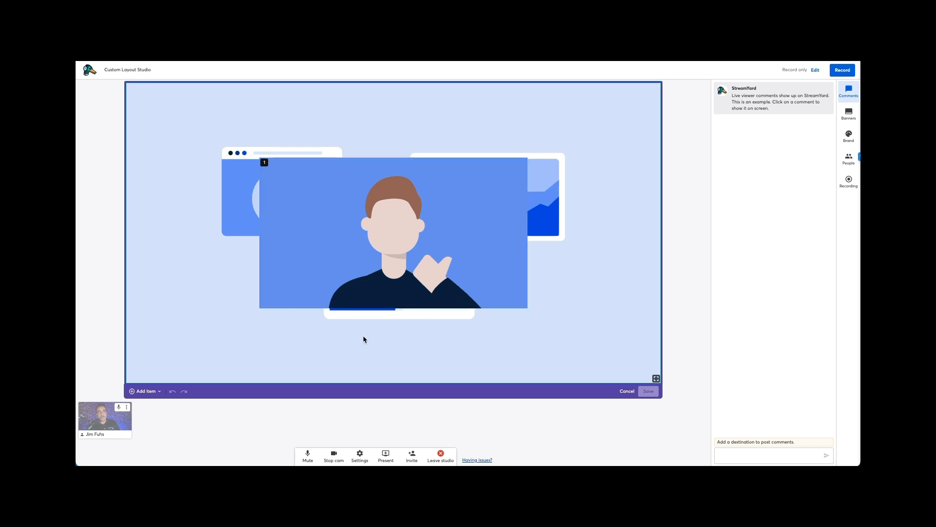
click(426, 273)
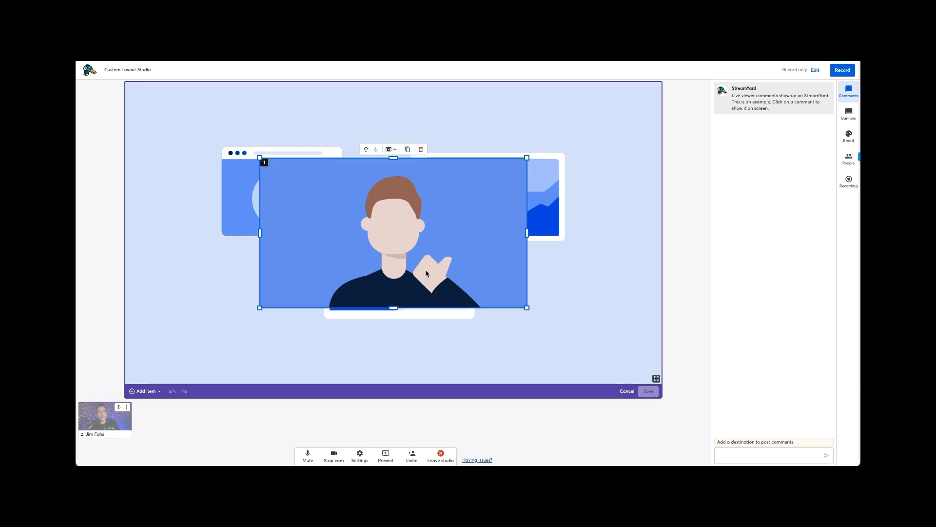
click(420, 149)
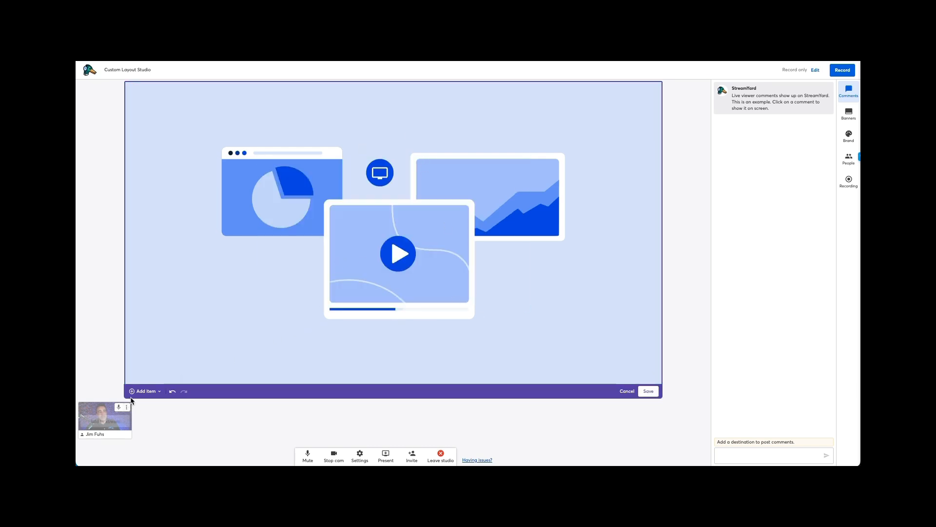
- Present the SY Test Background.mp4 video file from Downloads and add it to the stream as the layout background
click(385, 456)
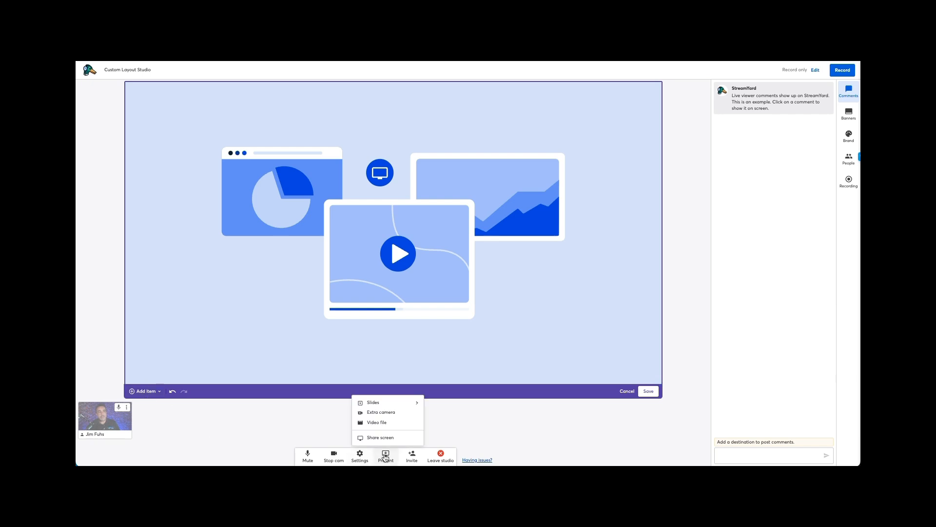
click(384, 426)
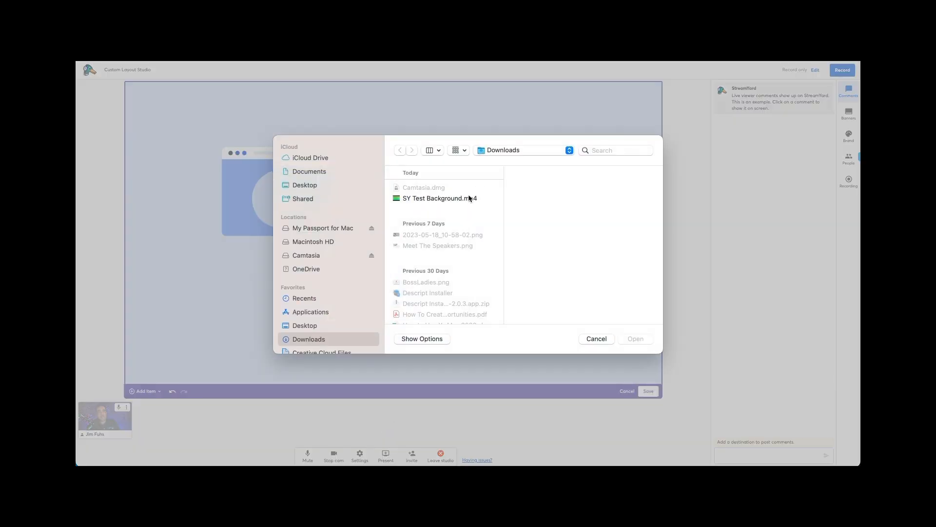
click(447, 201)
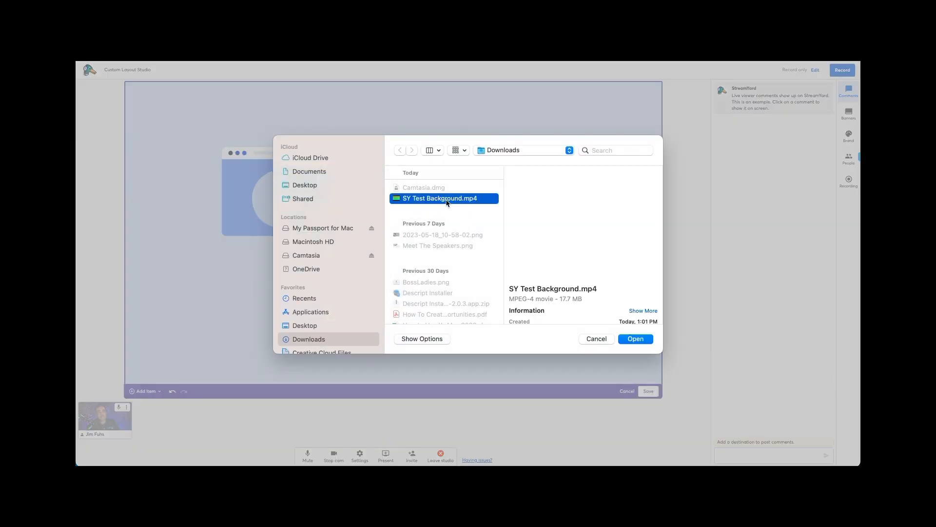
click(635, 338)
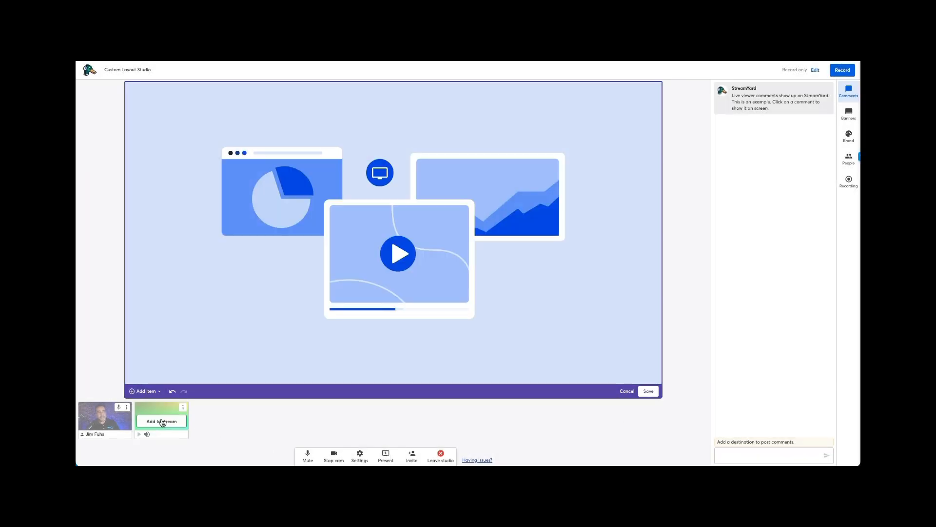
click(162, 422)
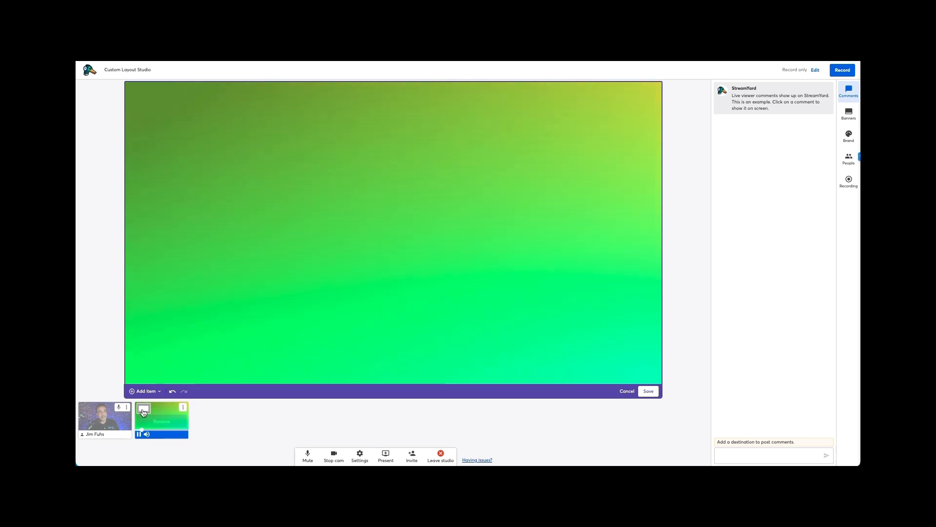
- Add a dynamic camera grid to the layout and enlarge it by dragging its corners outward
click(144, 391)
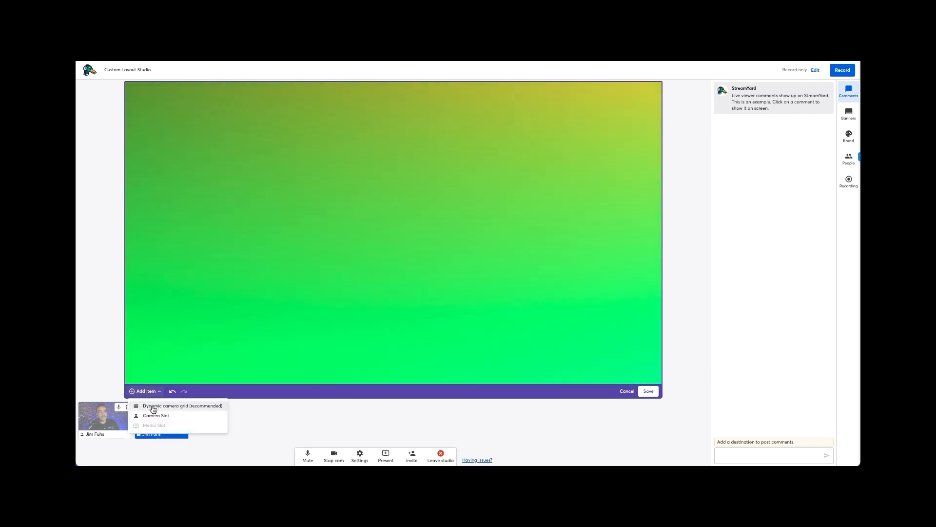
click(152, 407)
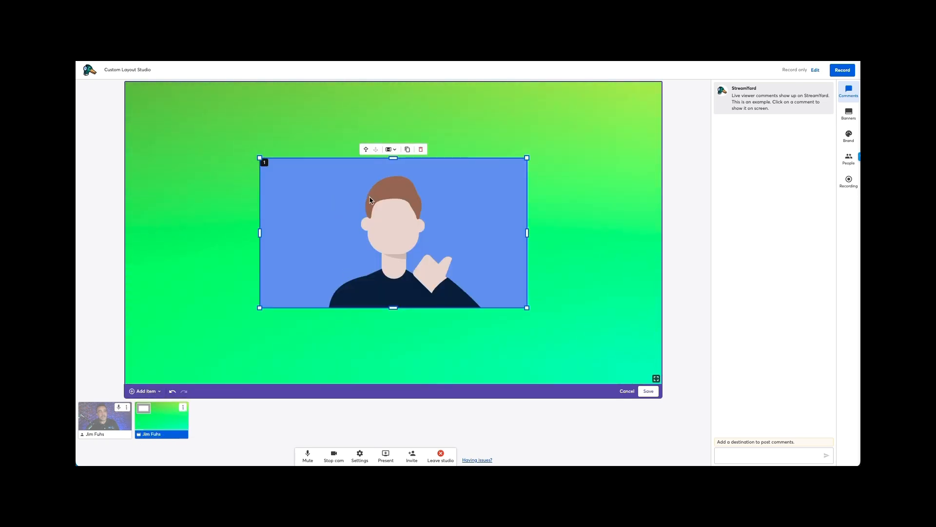
drag(527, 307, 552, 322)
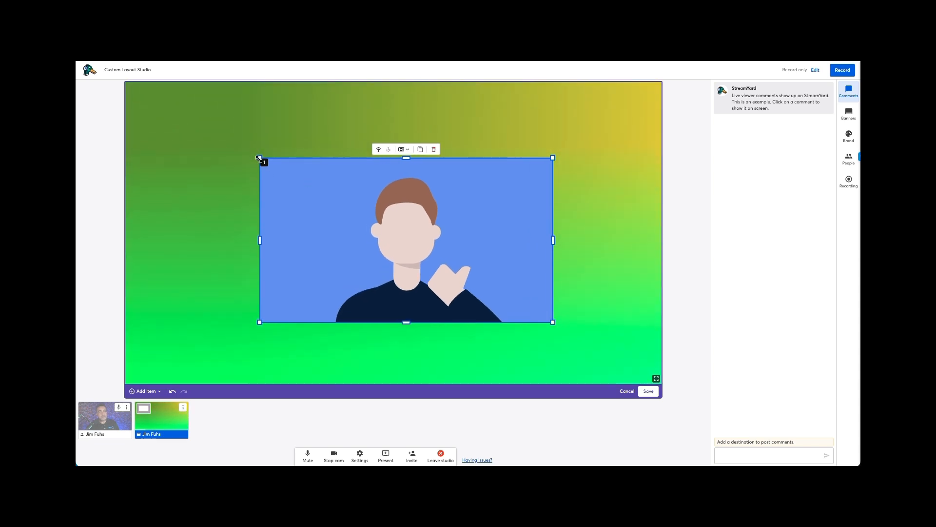
drag(261, 159, 208, 135)
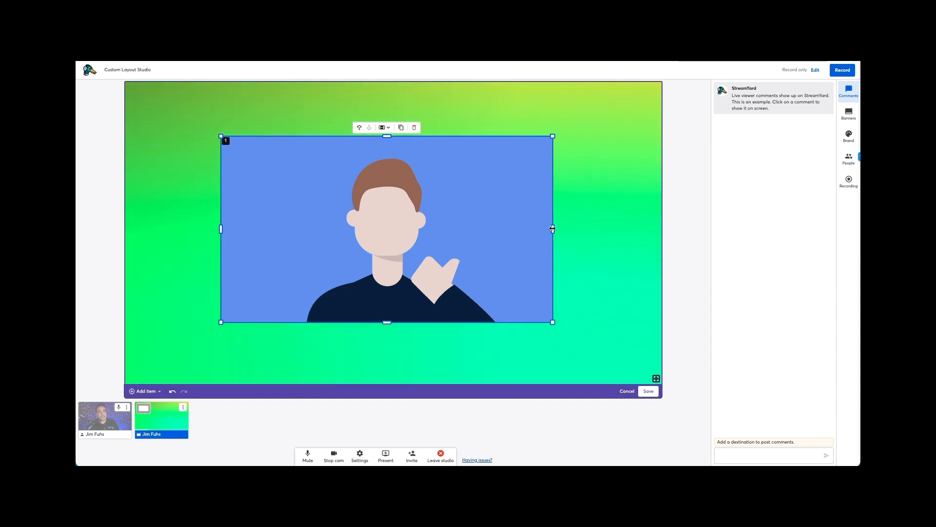
- Add the host camera to the stream and save the changes by updating the existing Moving Background layout
mouse_move(116, 425)
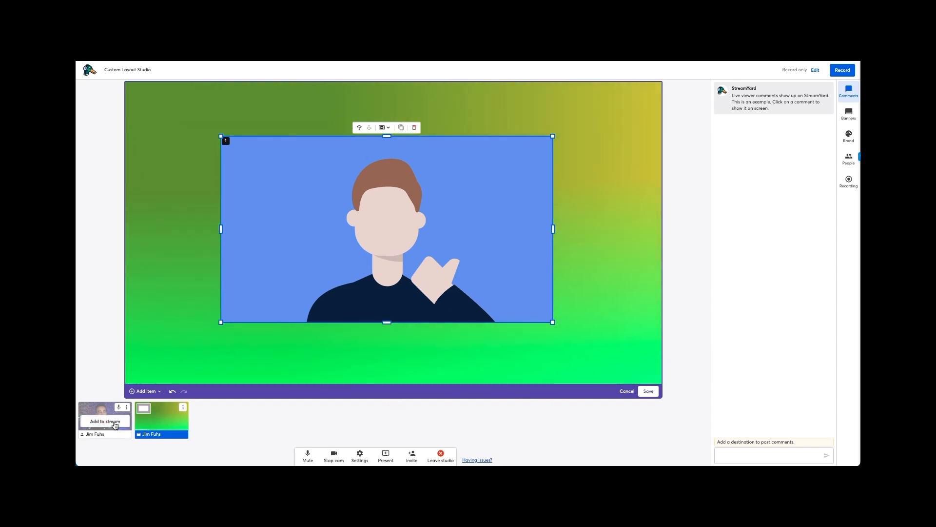
click(115, 424)
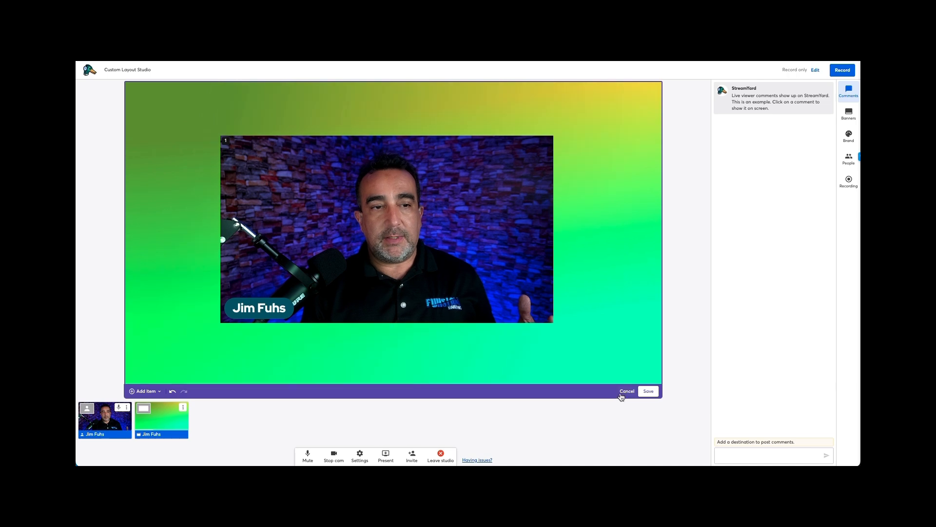
click(649, 391)
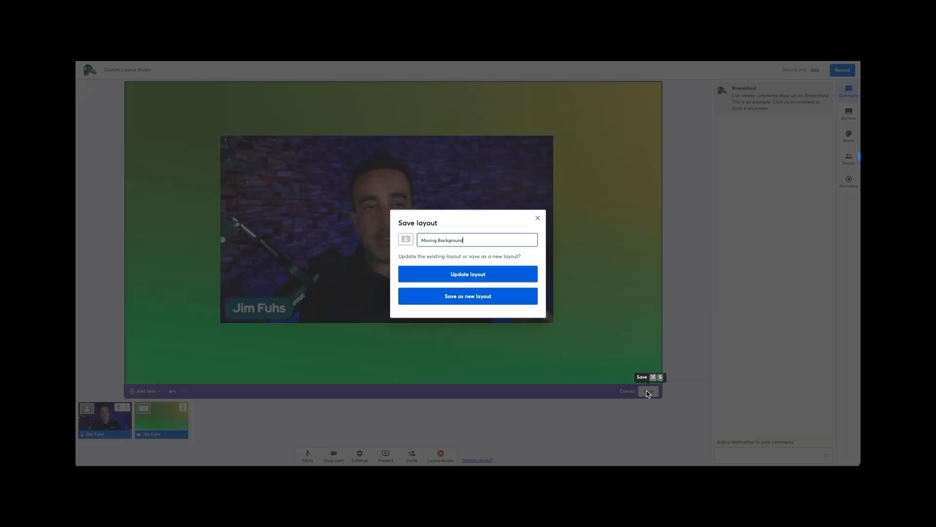
click(475, 281)
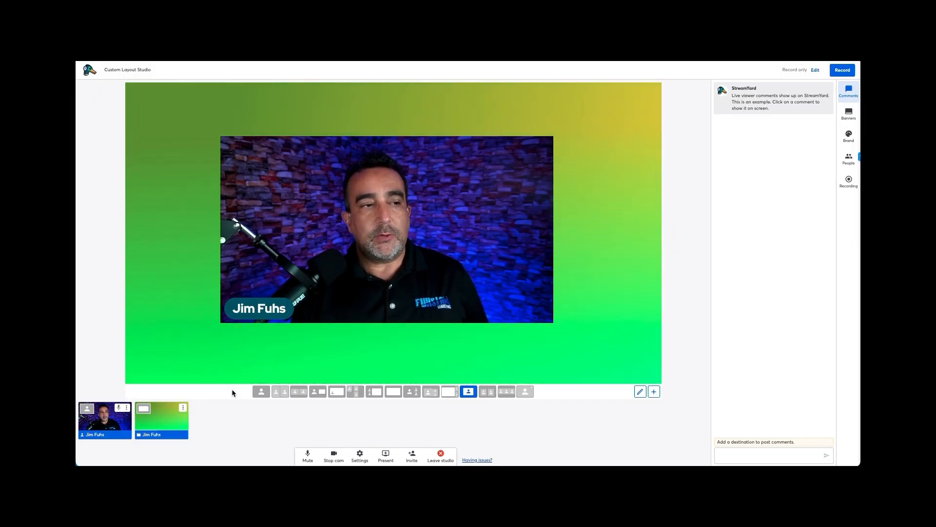
mouse_move(225, 377)
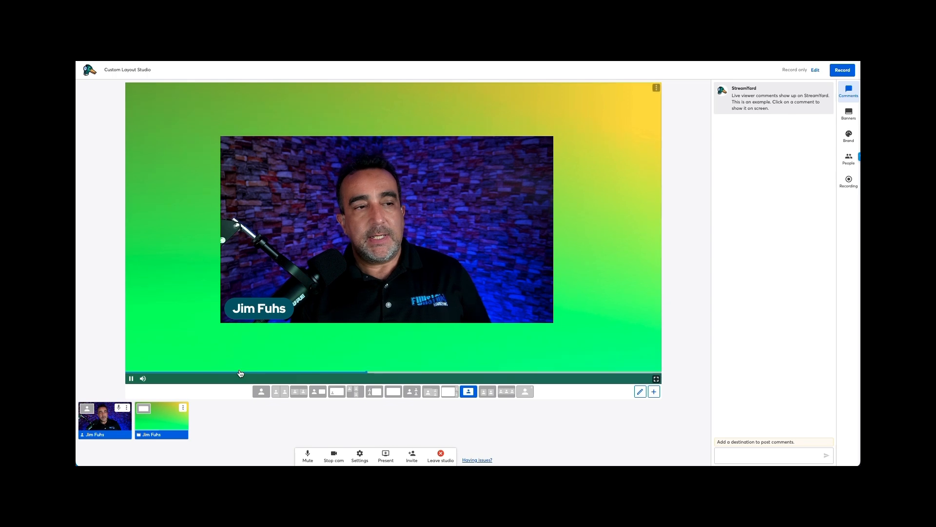